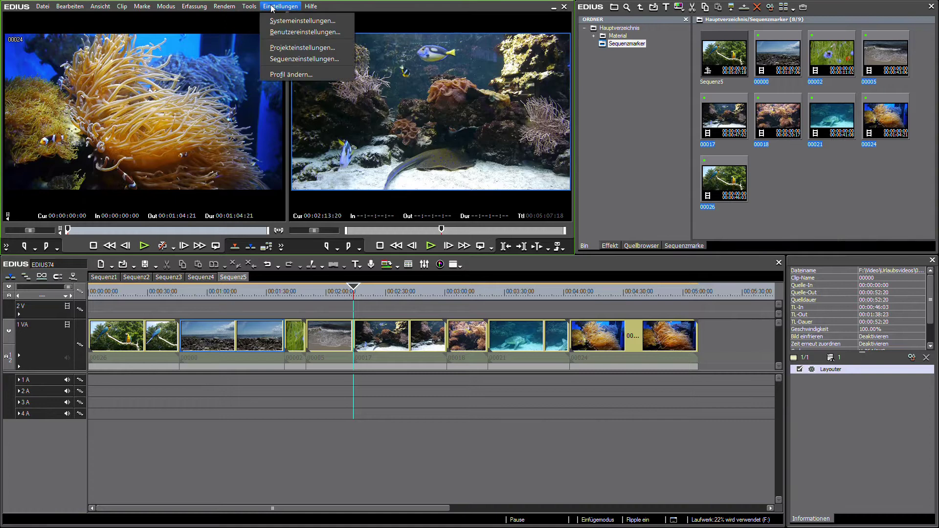
Step: Open the keyboard shortcut settings in the user preferences and show the "Trimmen" category
click(291, 32)
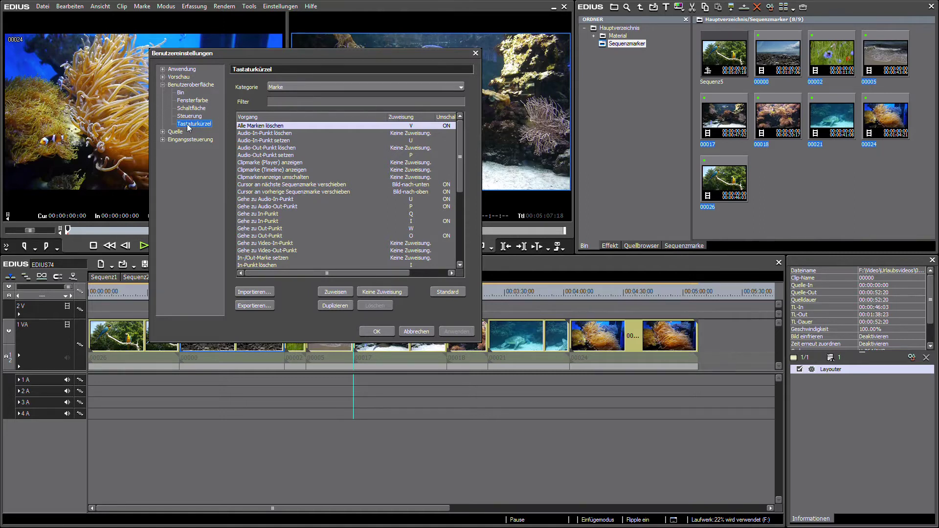
click(301, 88)
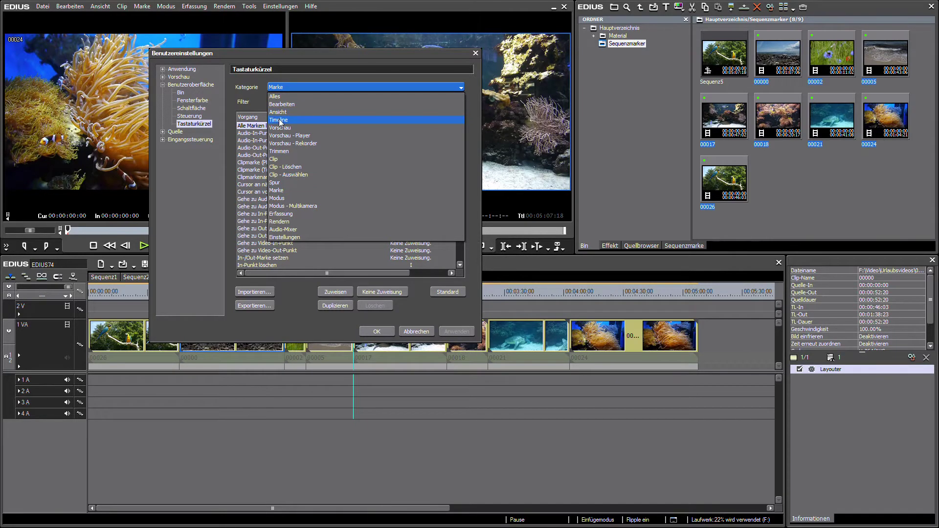
click(282, 152)
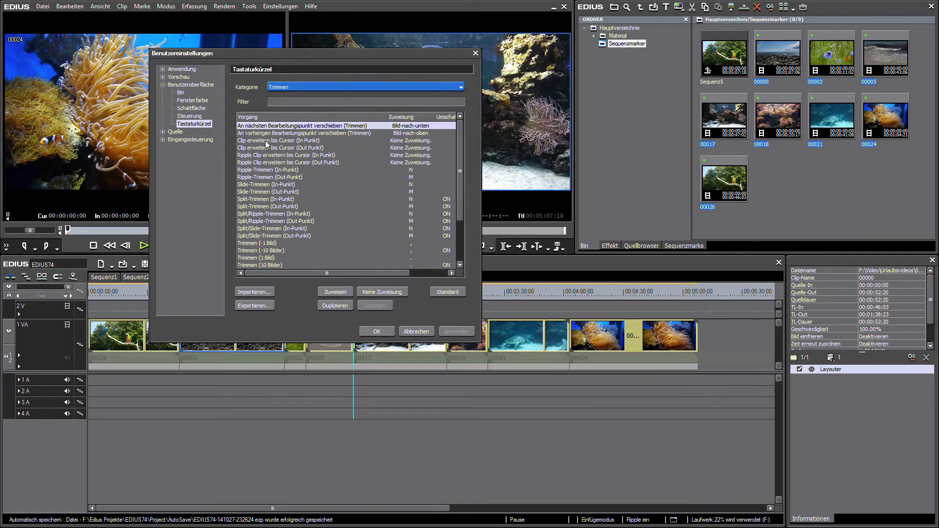
Step: Assign numeric keypad 1 as the shortcut for "Clip erweitern bis Cursor (In Punkt)"
click(266, 140)
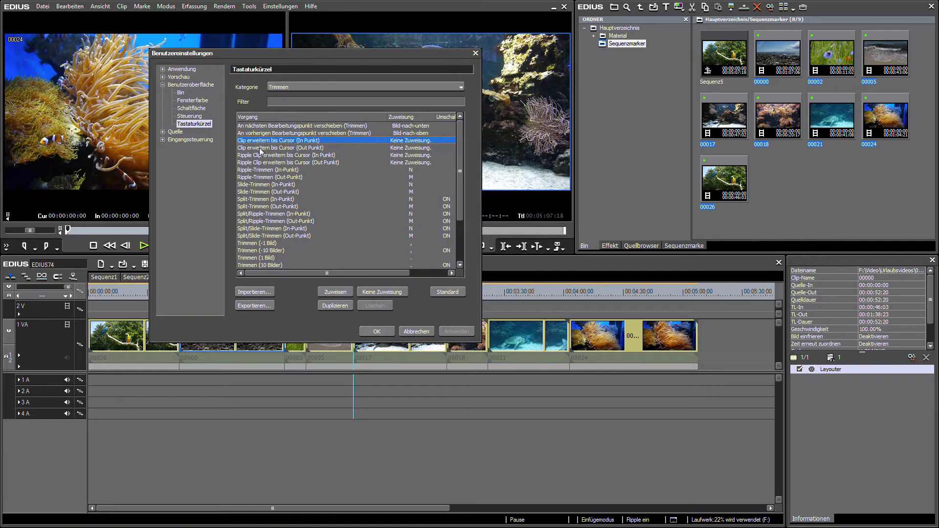
click(262, 147)
click(249, 142)
click(331, 291)
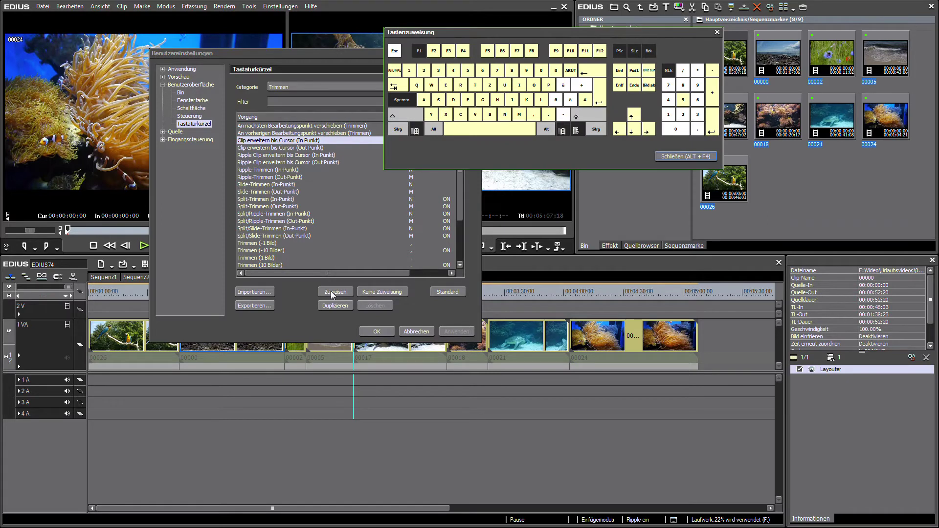
key(KP_1)
click(661, 156)
Step: Assign numeric keypad 3 as the shortcut for "Clip erweitern bis Cursor (Out Punkt)"
click(397, 147)
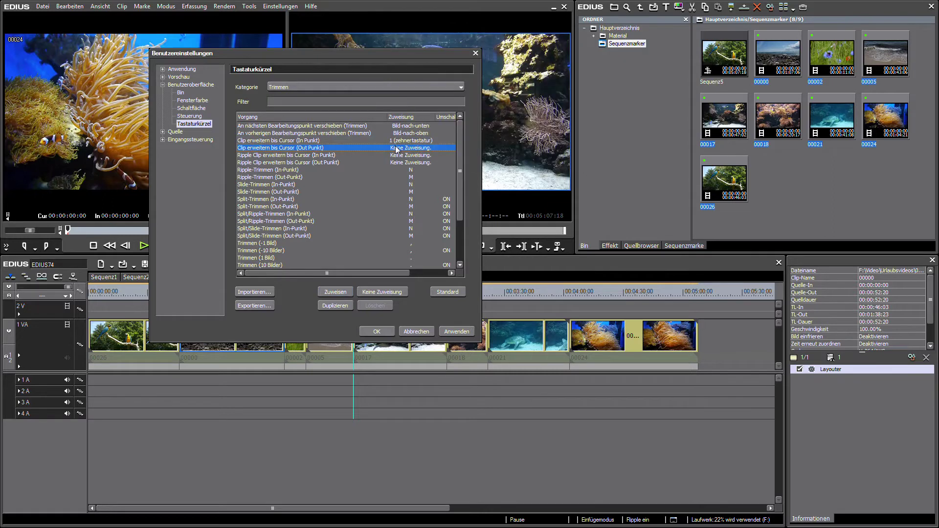
click(334, 292)
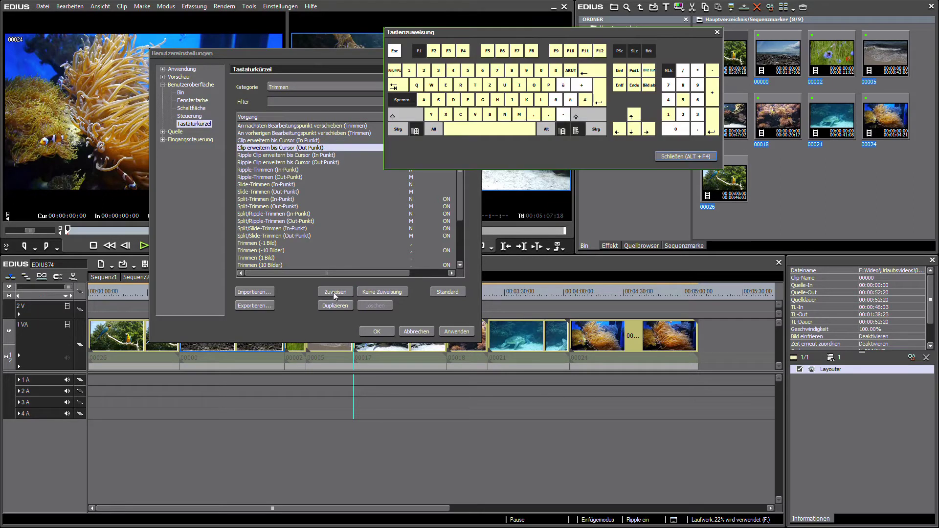
key(KP_3)
click(658, 156)
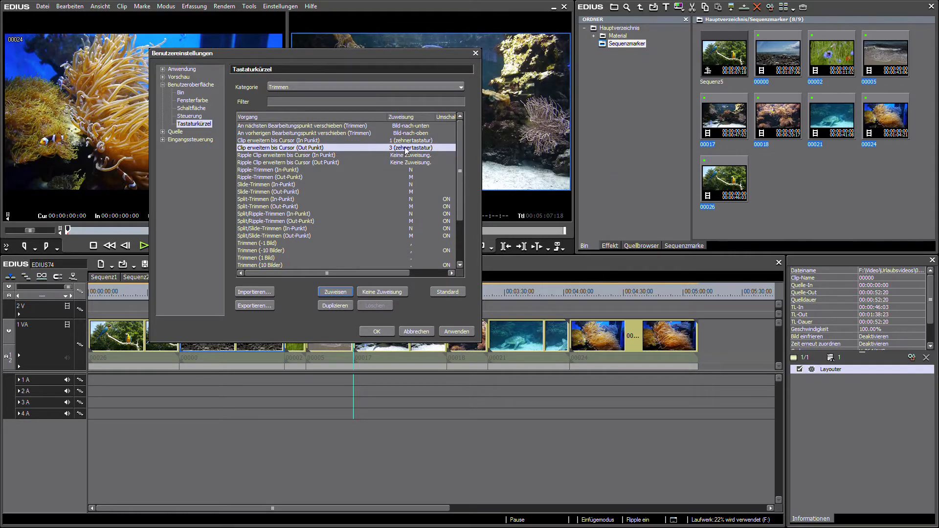
Step: Assign numeric keypad 4 as the shortcut for "Ripple Clip erweitern bis Cursor (In Punkt)"
click(248, 155)
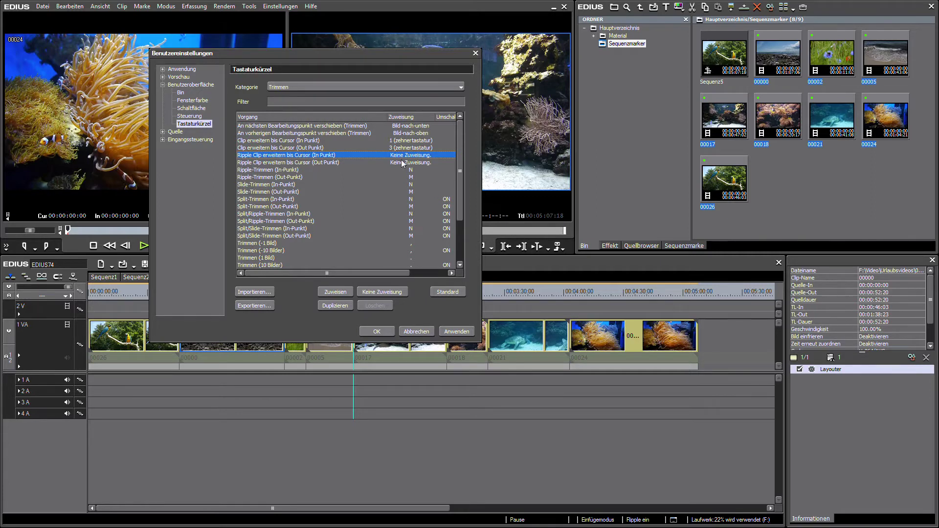
click(337, 292)
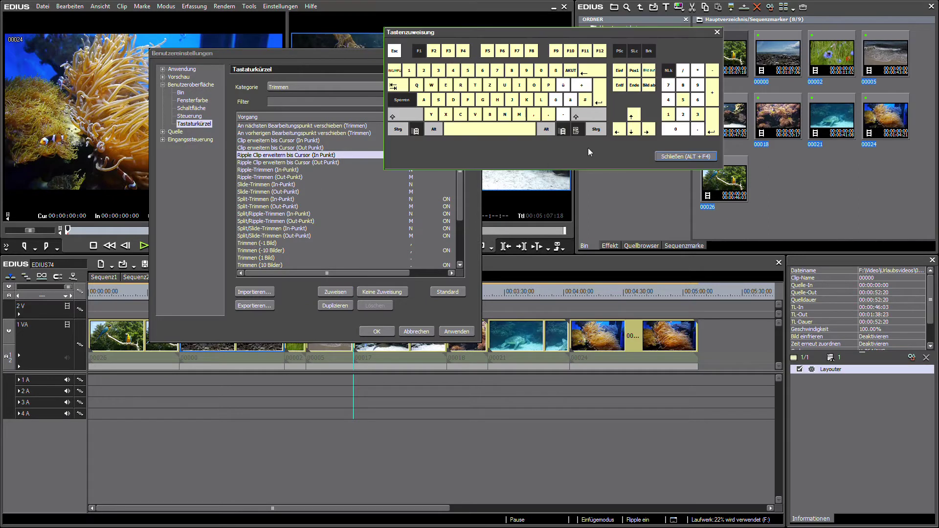
key(KP_4)
click(679, 157)
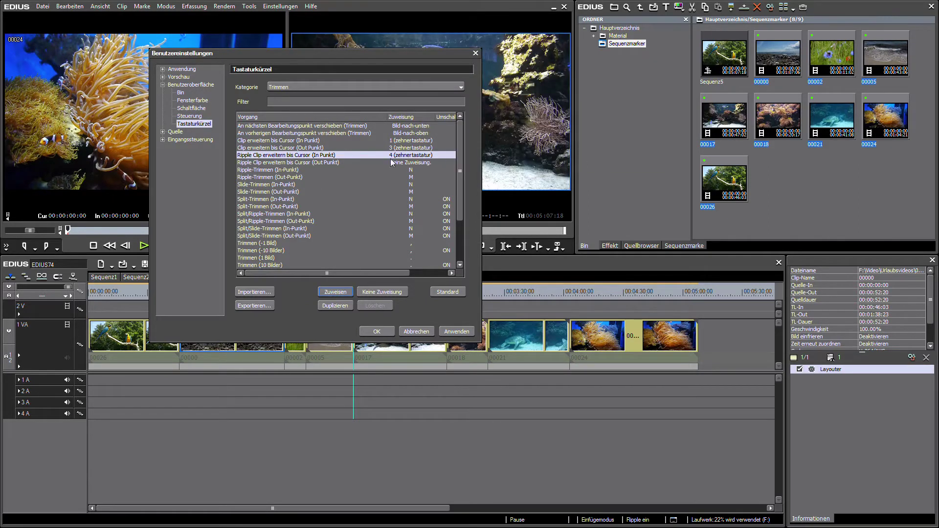
Step: Assign numeric keypad 6 to "Ripple Clip erweitern bis Cursor (Out Punkt)" and accept the user settings
click(366, 162)
click(336, 292)
key(KP_6)
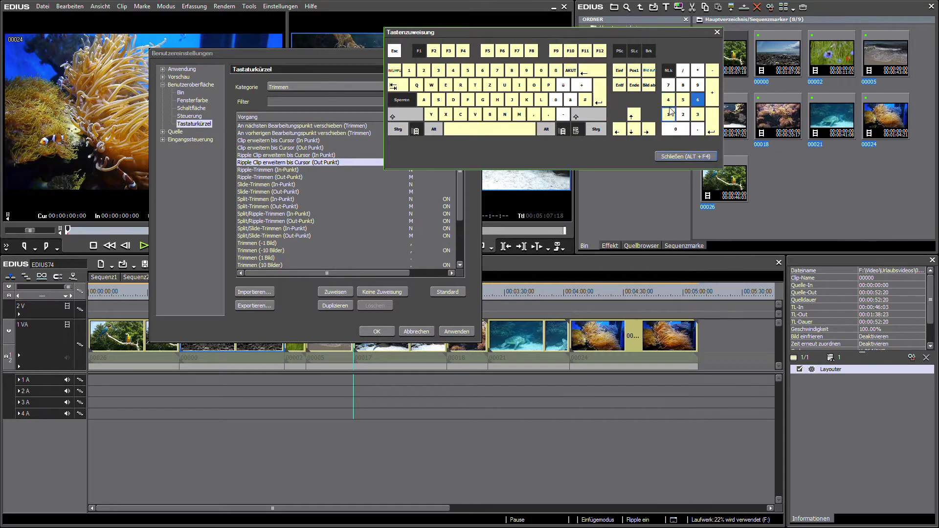
click(686, 156)
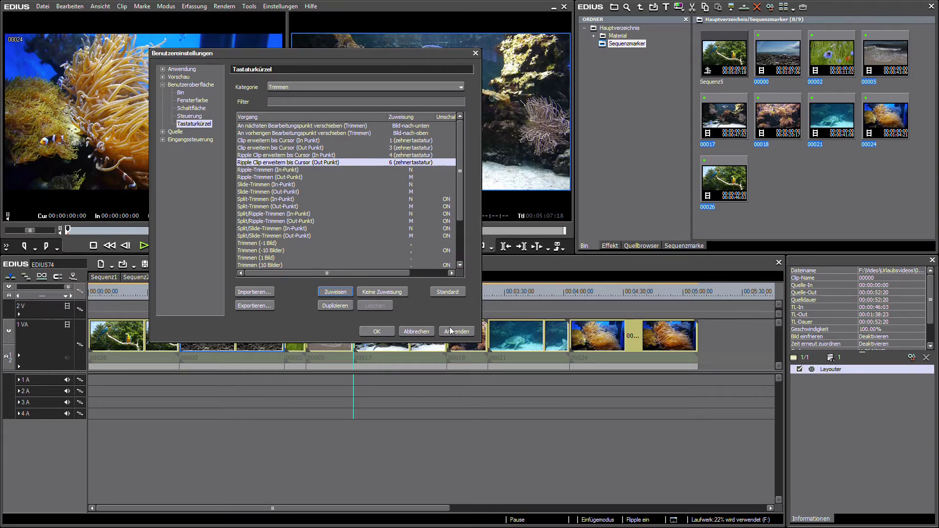
click(385, 330)
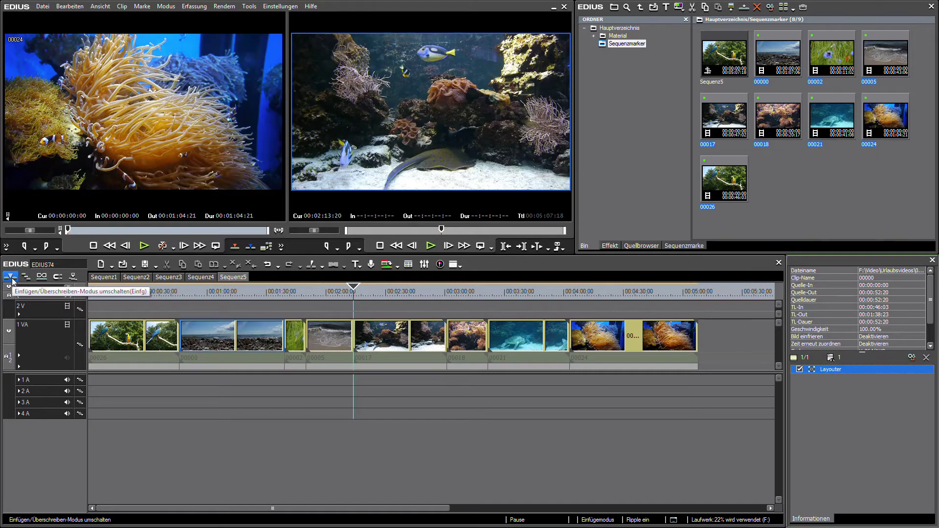
Step: In overwrite mode, shorten the start of clip 00021 to 00:03:37:21 and extend its In point back to the cursor at 00:03:26:18
click(11, 278)
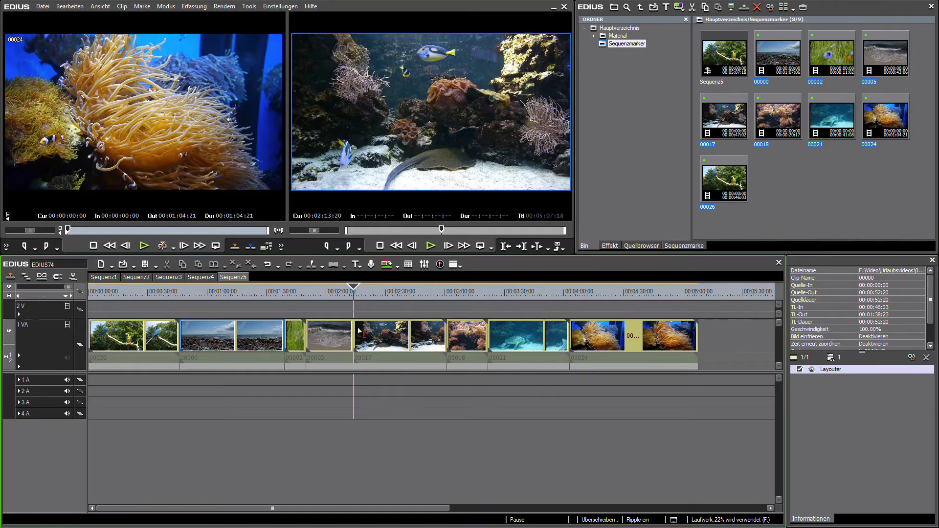
drag(493, 337, 525, 339)
click(498, 292)
click(545, 333)
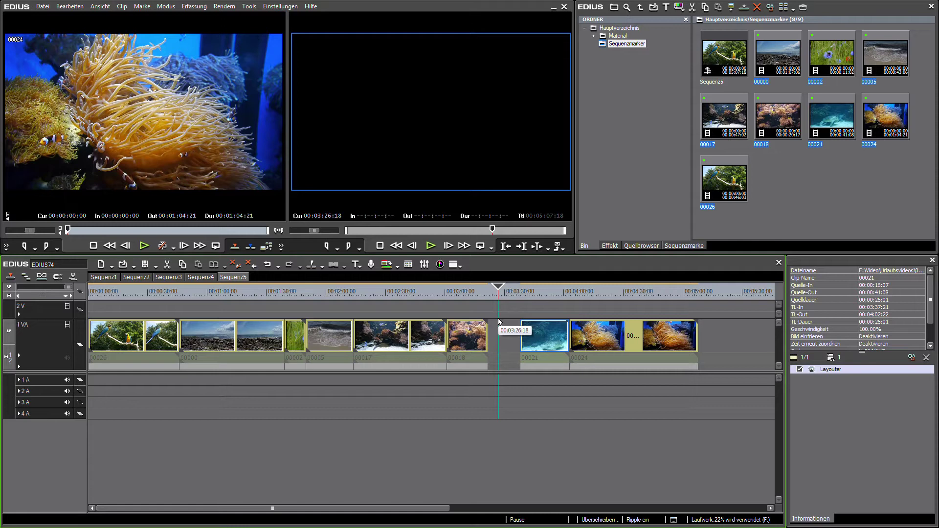
key(n)
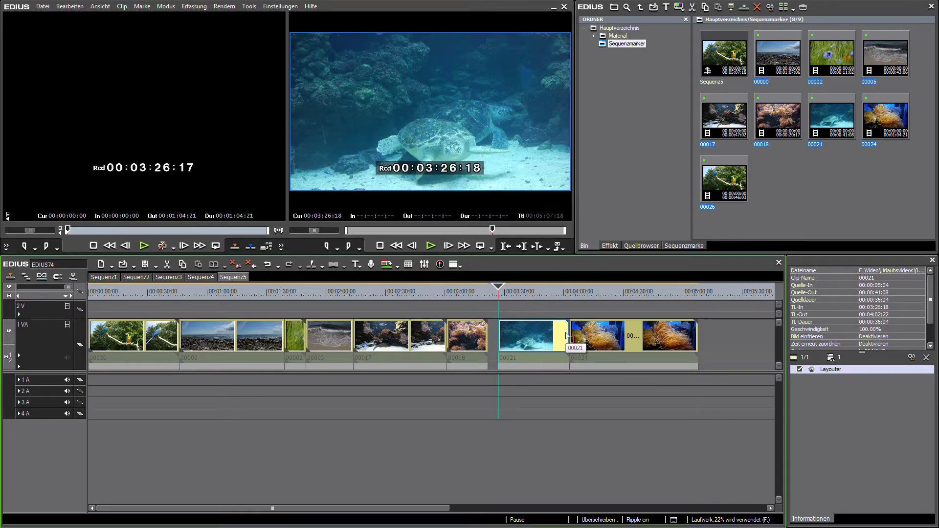
Step: Cut the end of clip 00021 back to the cursor at 00:03:48:23 and extend its Out point to the cursor at 00:03:59:07
click(542, 292)
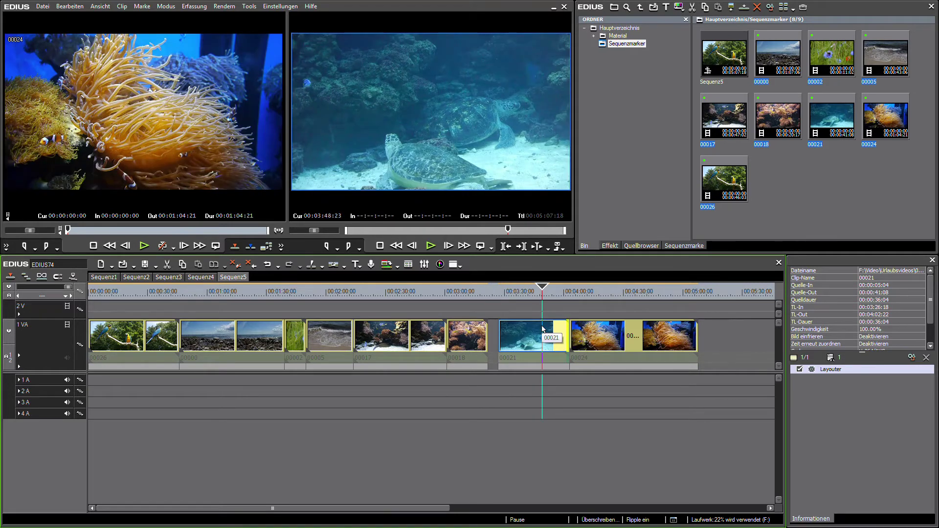
key(n)
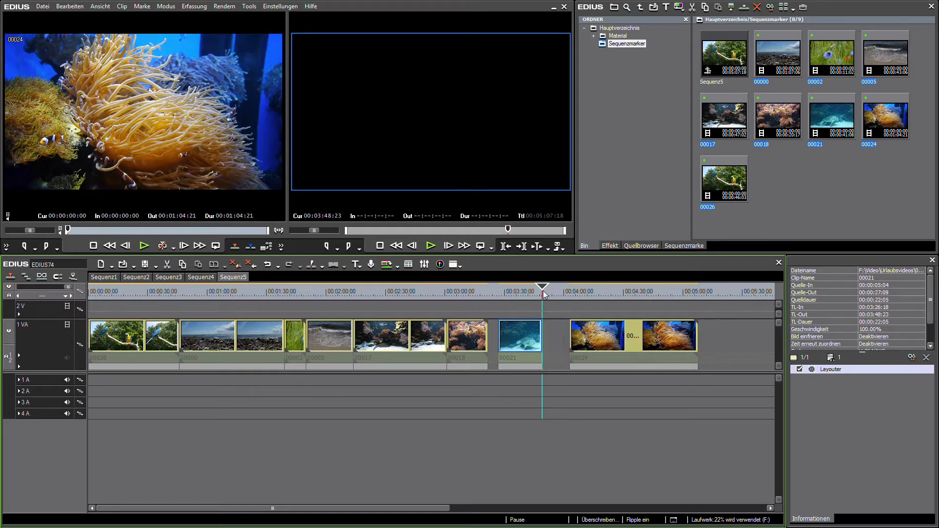
drag(544, 292, 565, 297)
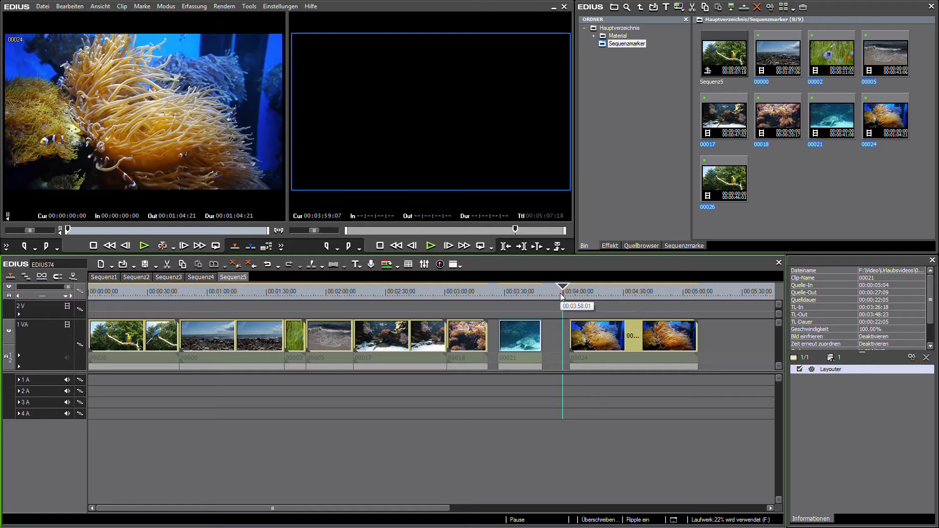
key(m)
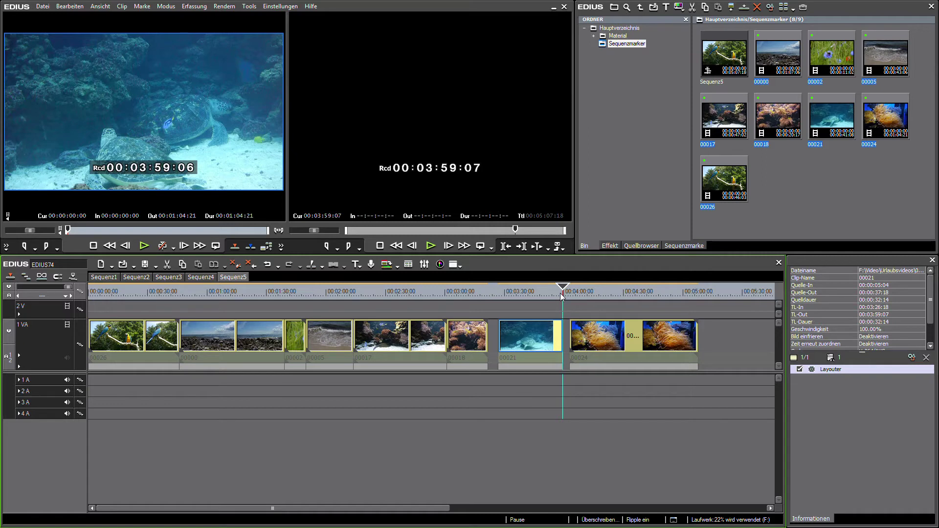
Step: Extend both edges of clip 00021 to close the gaps, and trim both ends in insert mode to a duration of 00:00:26:23
drag(506, 336, 489, 337)
drag(563, 337, 569, 336)
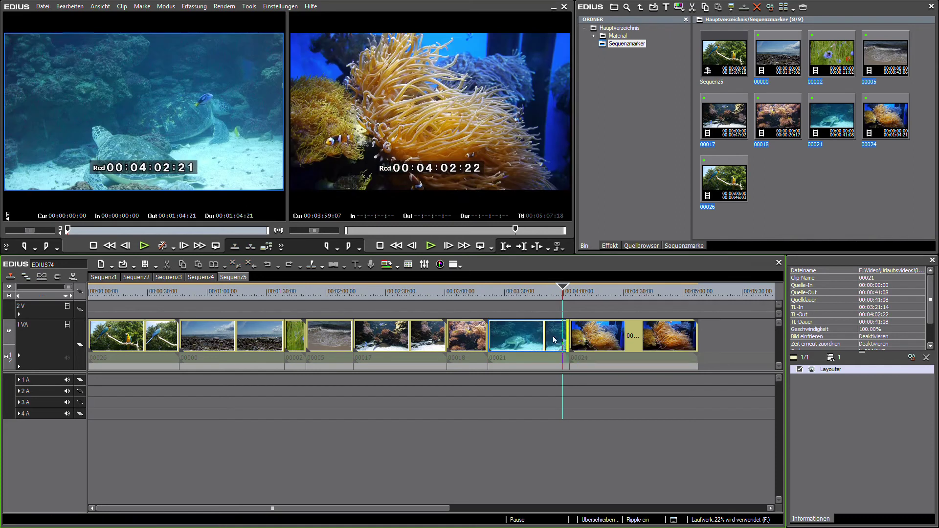
click(8, 276)
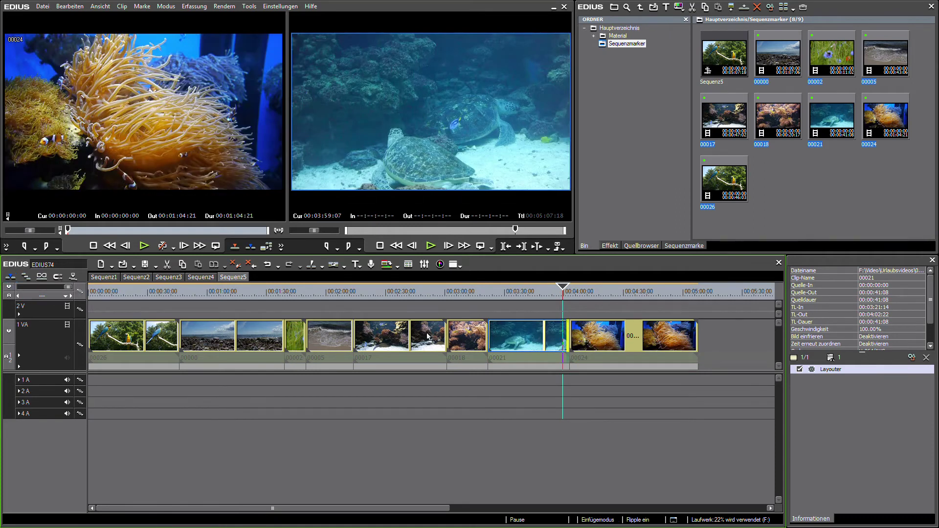
drag(569, 338, 503, 337)
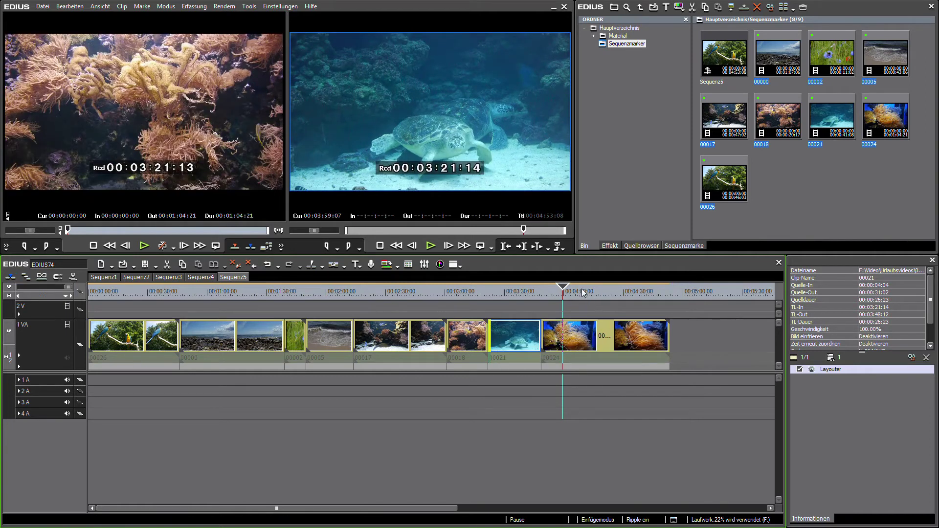
Step: Place the cursor at 00:04:01:13 and extend the Out point of clip 00021 toward it over the next clip in overwrite mode
click(568, 292)
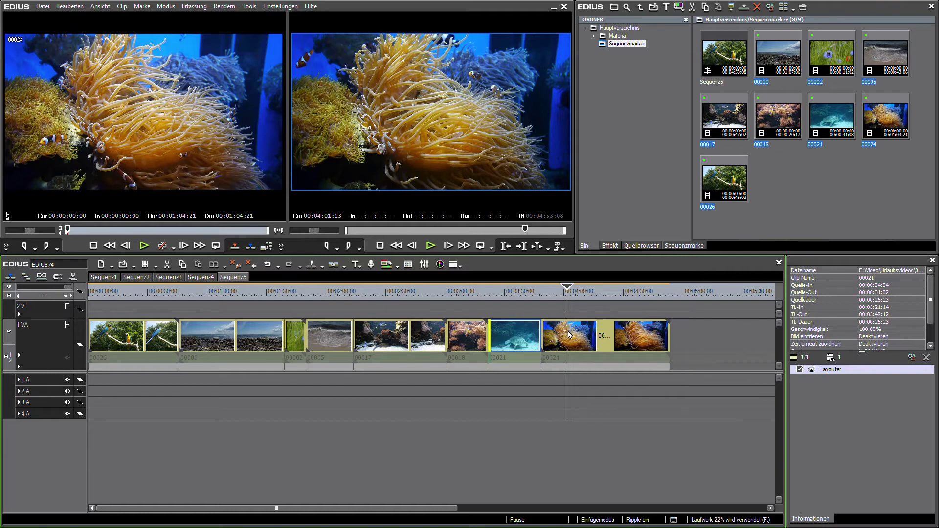
click(7, 276)
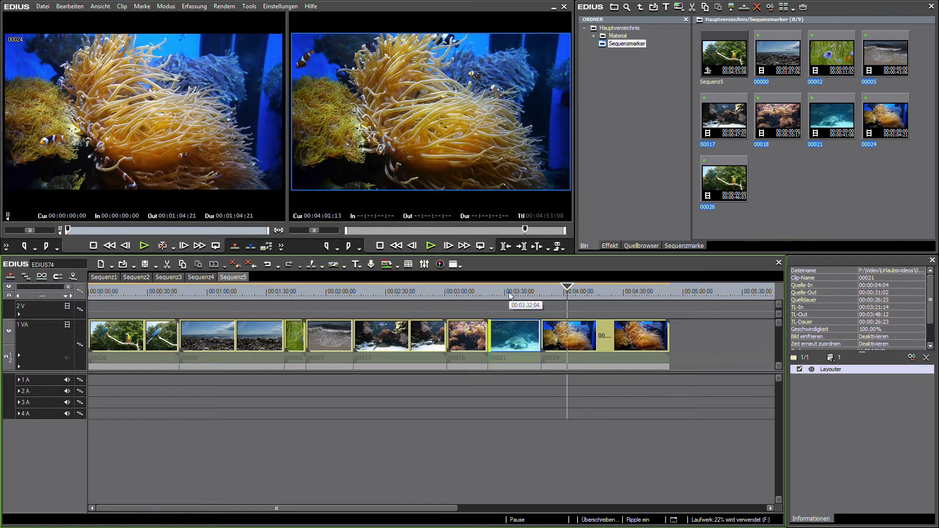
key(ctrl+z)
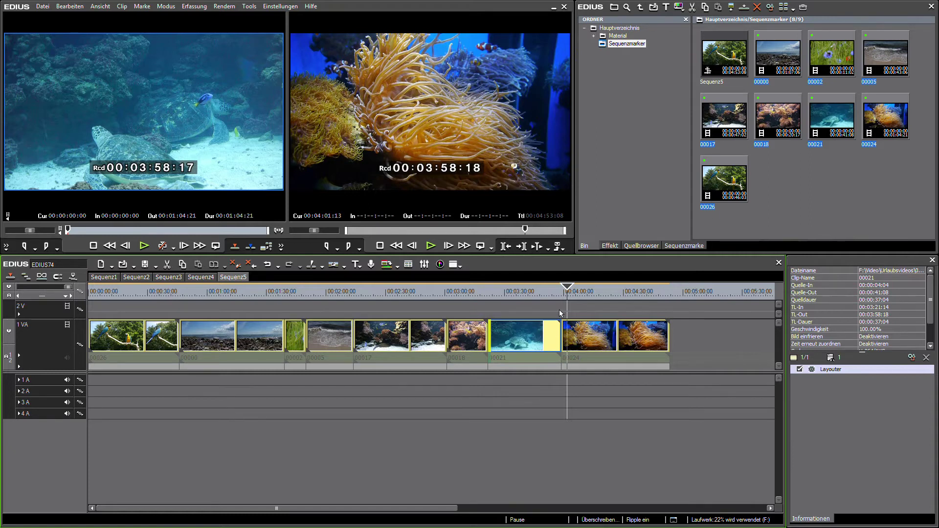
Step: In insert mode, shorten both ends of clip 00021 to a duration of 00:00:20:11 so the following clip moves up
click(557, 333)
drag(559, 333, 502, 337)
click(10, 277)
click(493, 337)
Step: Load clip 00021 into the player with the cursor at its start, and extend its In point back to 00:03:14:04 in overwrite mode
click(492, 292)
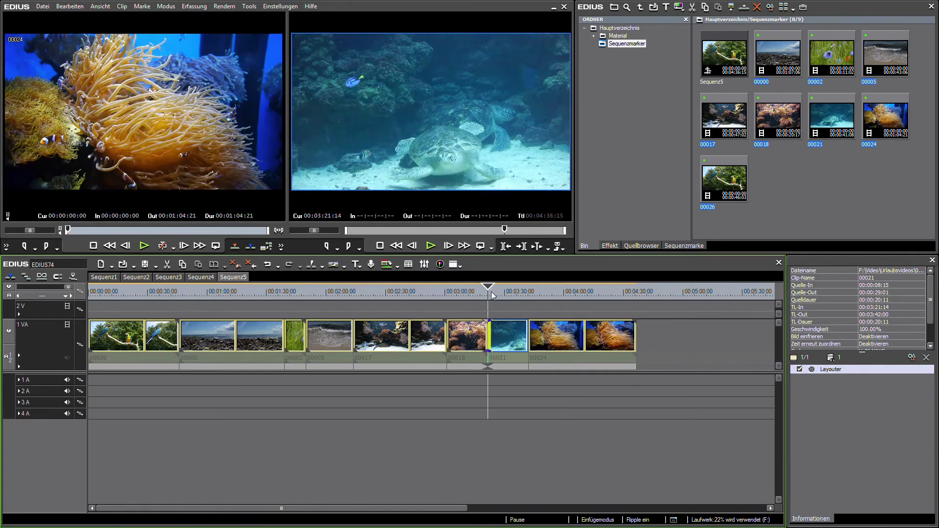
double_click(509, 338)
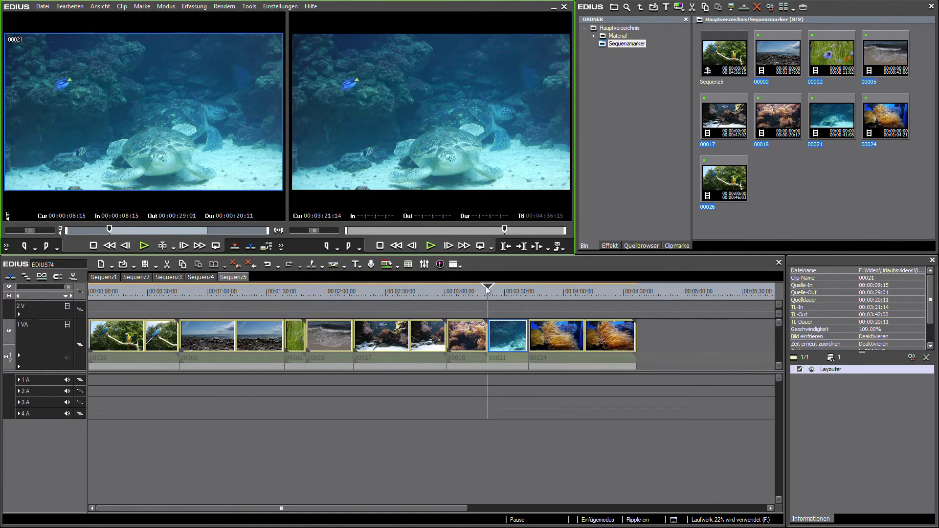
drag(487, 289, 477, 293)
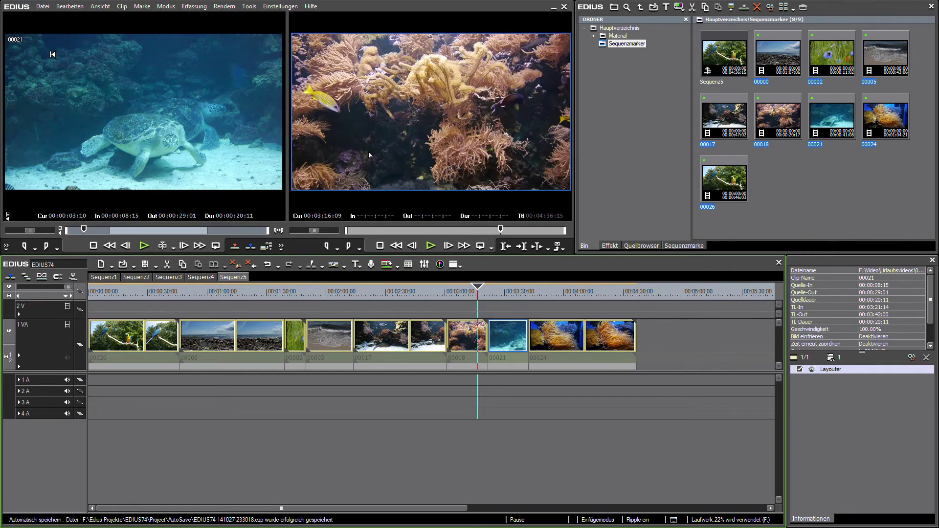
click(474, 293)
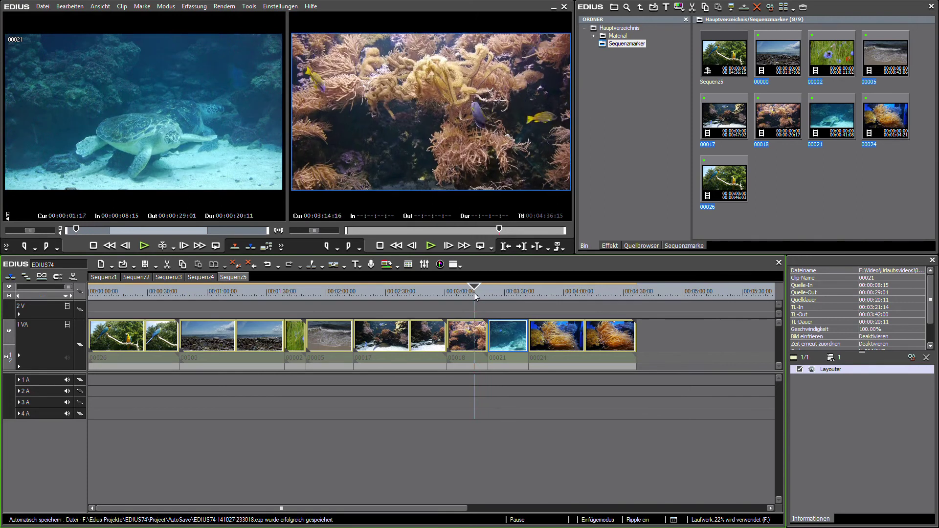
click(473, 293)
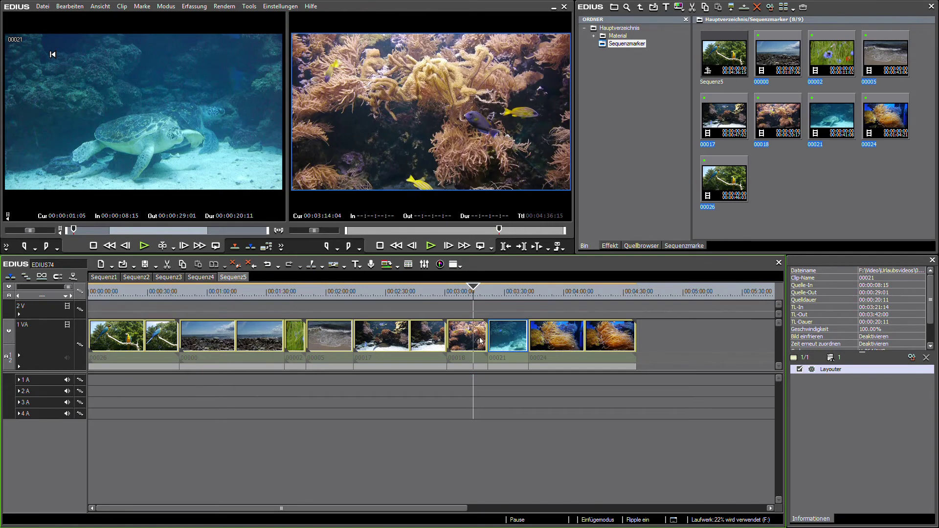
click(9, 282)
key(n)
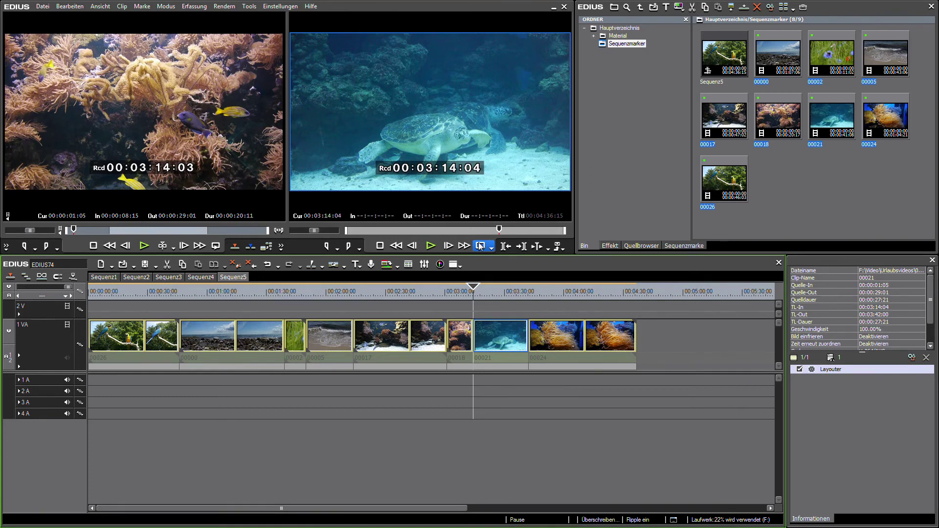
Step: Extend the Out point of clip 00021 to the cursor at 00:03:49:10 in insert mode, and switch back to overwrite mode
drag(518, 293, 544, 298)
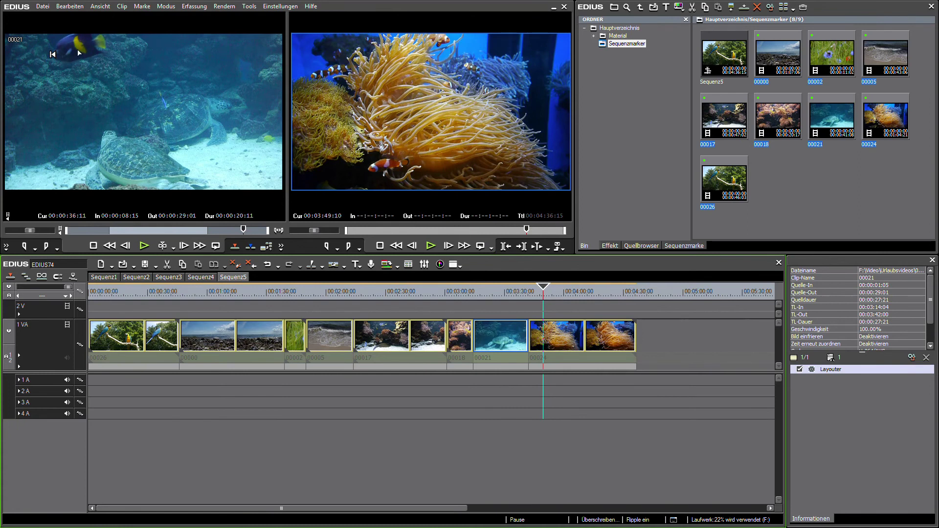
click(11, 277)
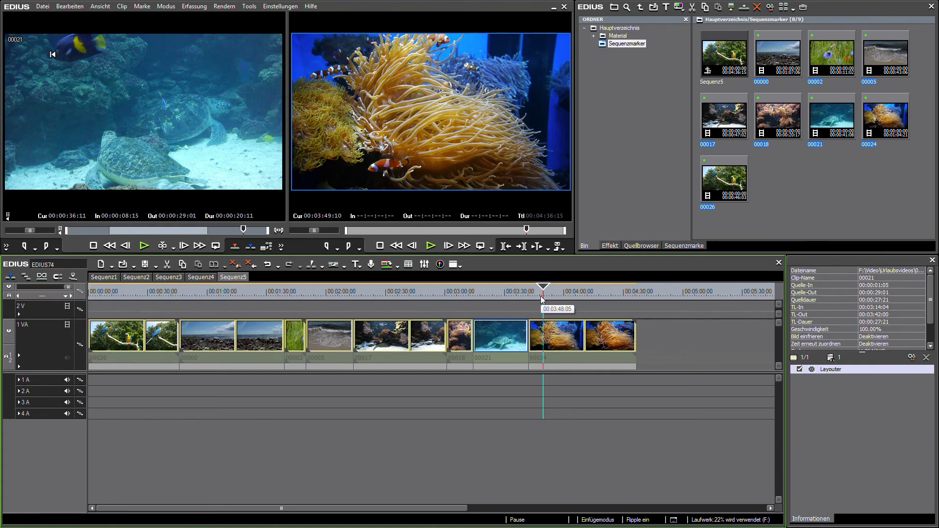
key(n)
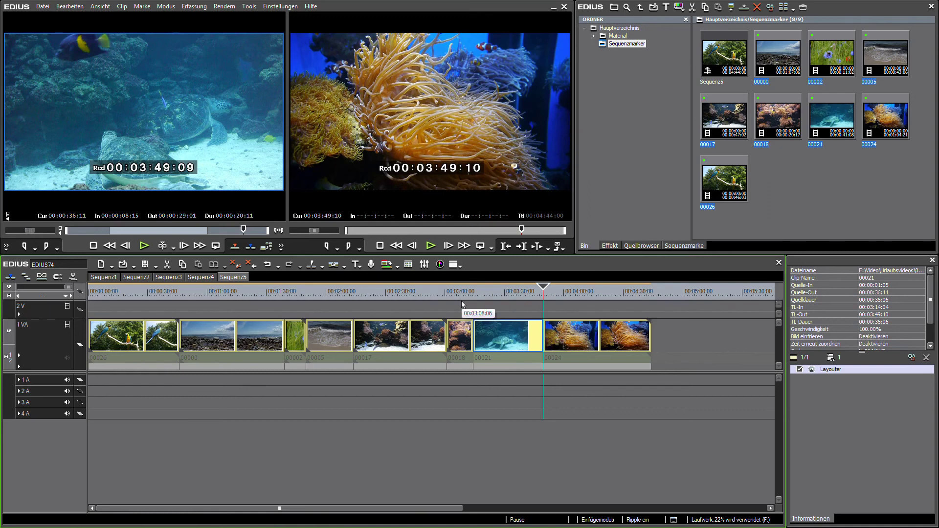
click(8, 278)
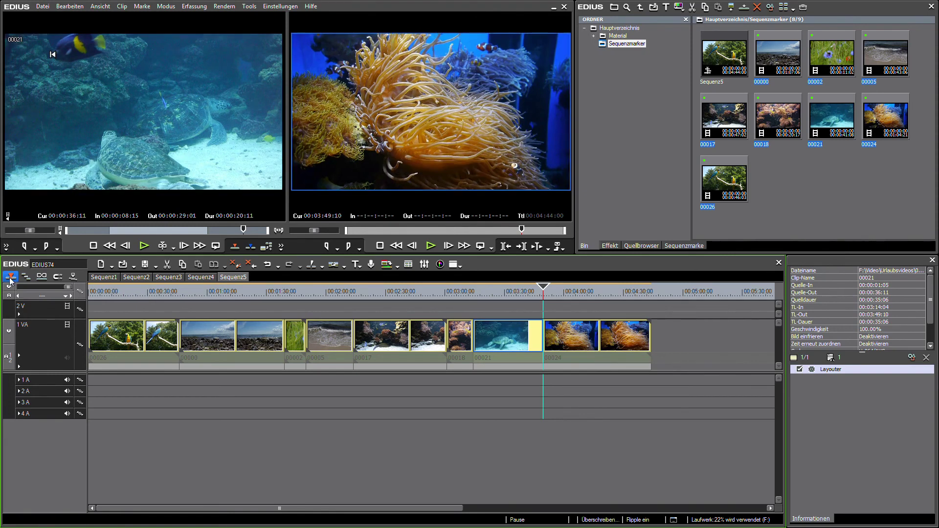